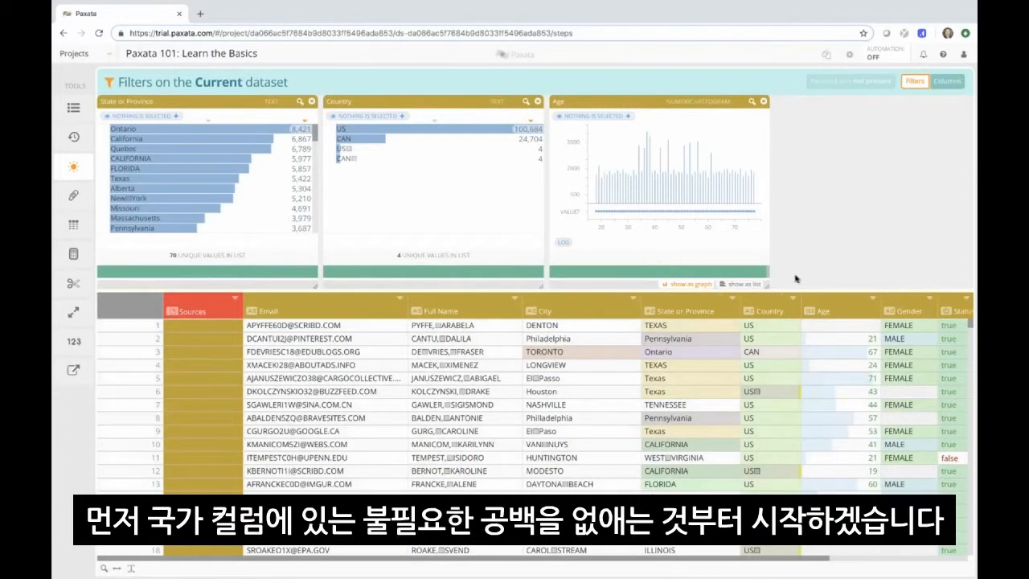
- Trim leading and trailing whitespace in the Country column, save the change, and remove the Country filter
{"action": "left_click", "coordinate": [786, 308]}
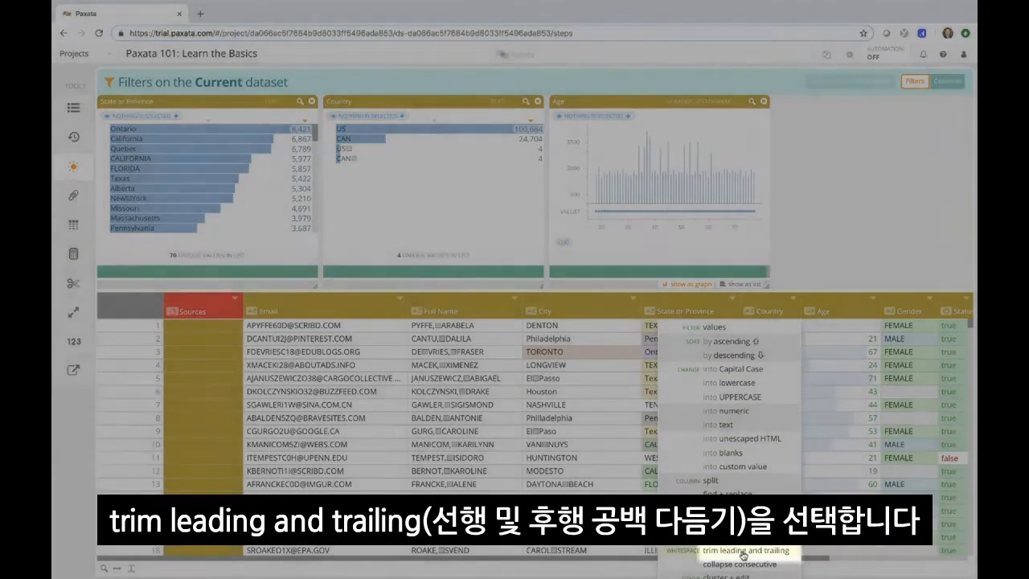
{"action": "left_click", "coordinate": [743, 552]}
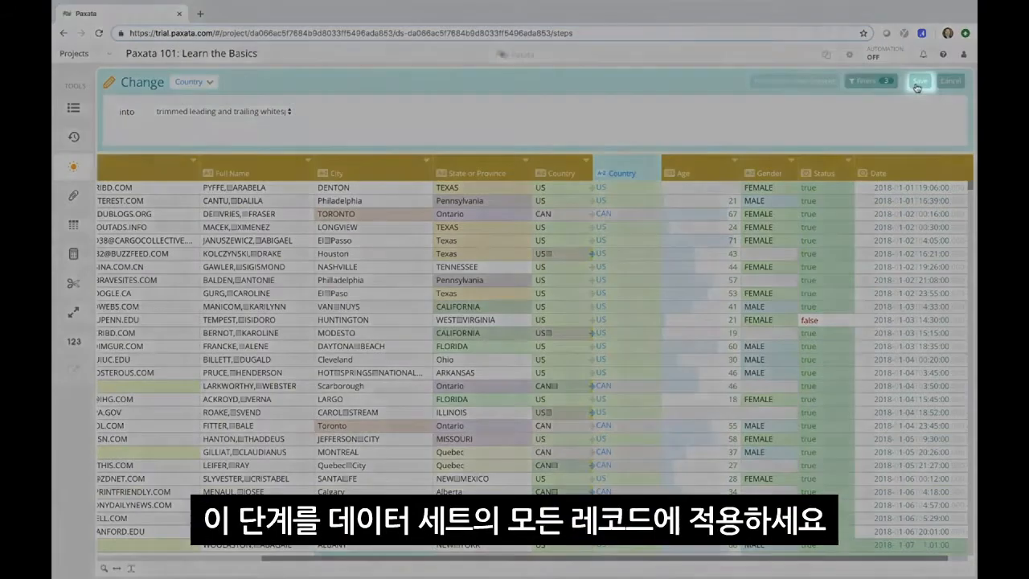
{"action": "left_click", "coordinate": [917, 86]}
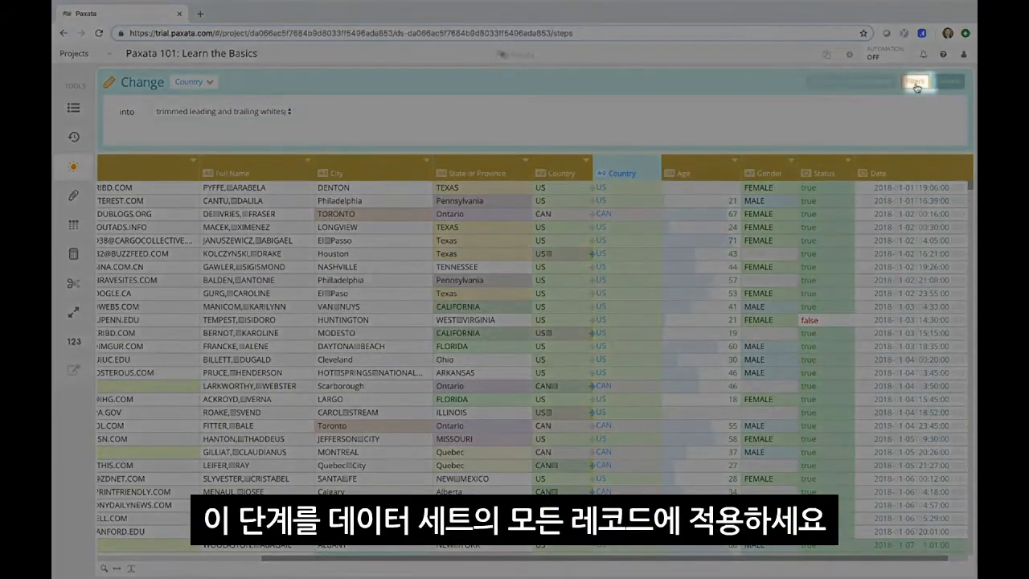
{"action": "left_click", "coordinate": [916, 82]}
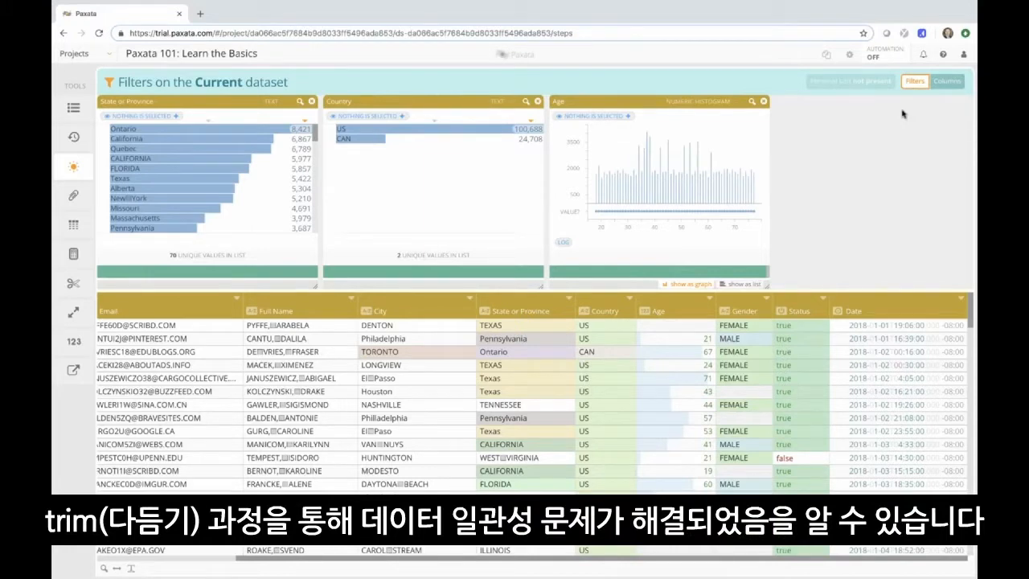
{"action": "left_click", "coordinate": [538, 102]}
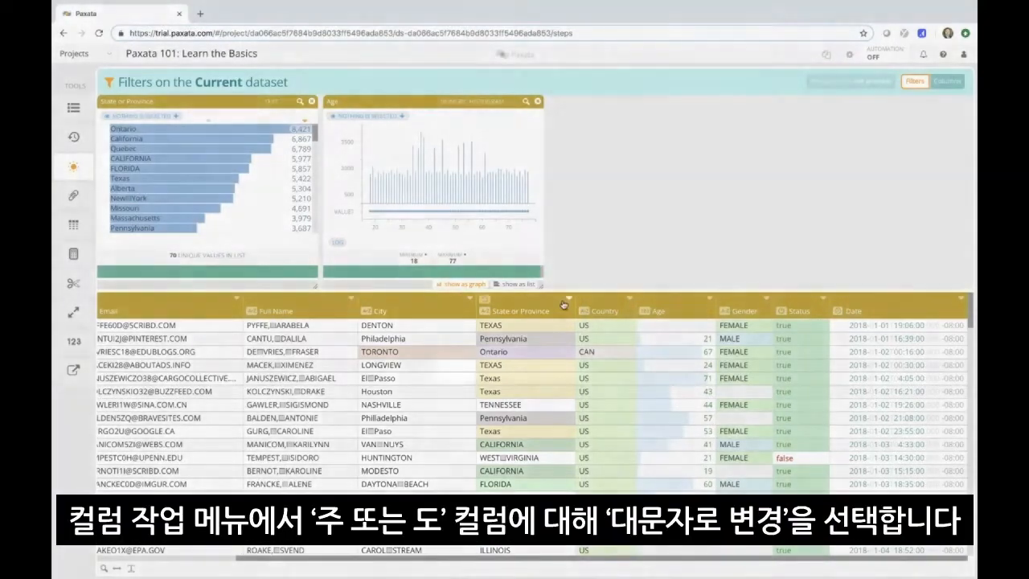
- Start changing the State or Province column into Capital Case and expand the column selector to show all columns
{"action": "left_click", "coordinate": [566, 300]}
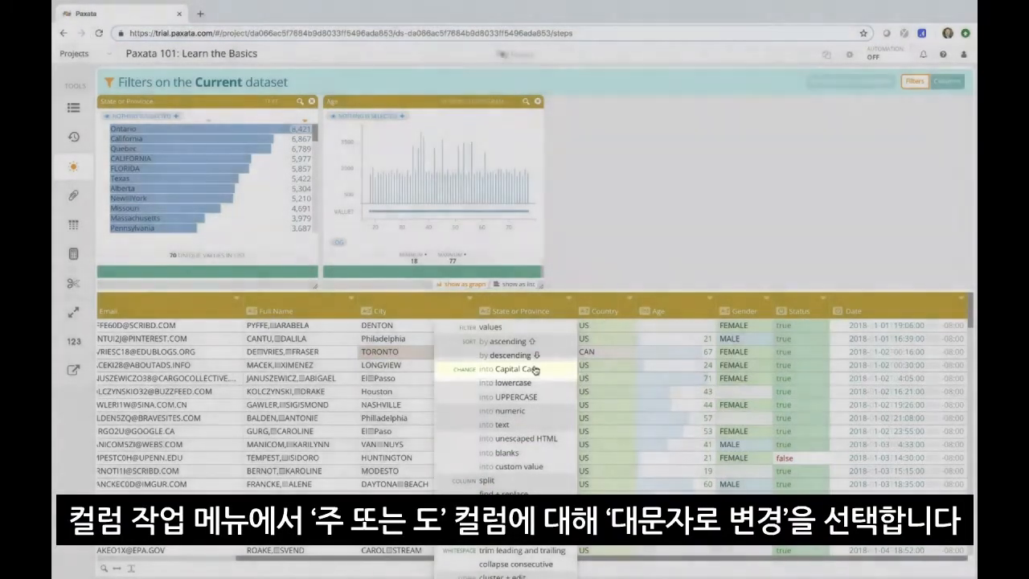
{"action": "left_click", "coordinate": [535, 370]}
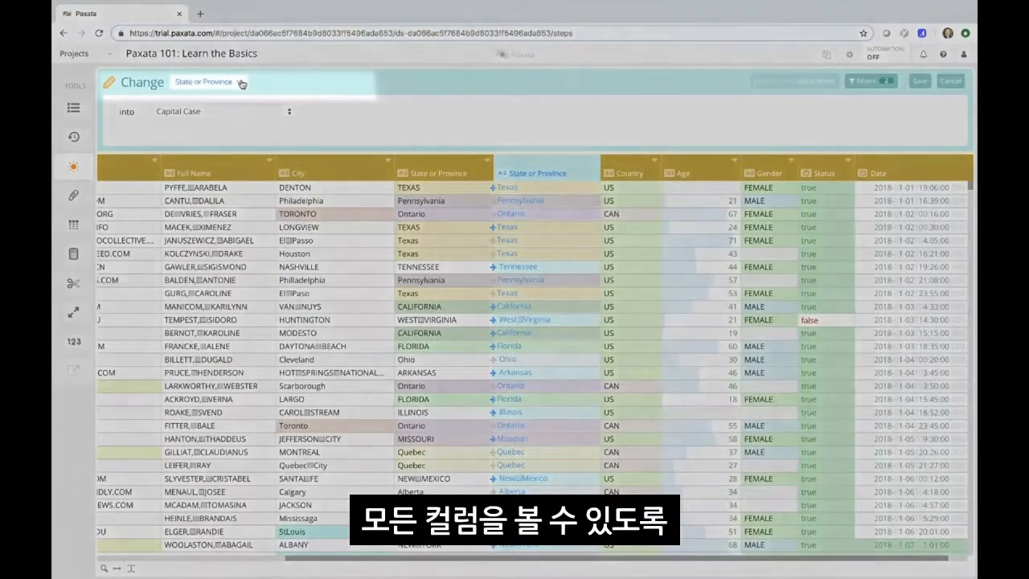
{"action": "left_click", "coordinate": [241, 84]}
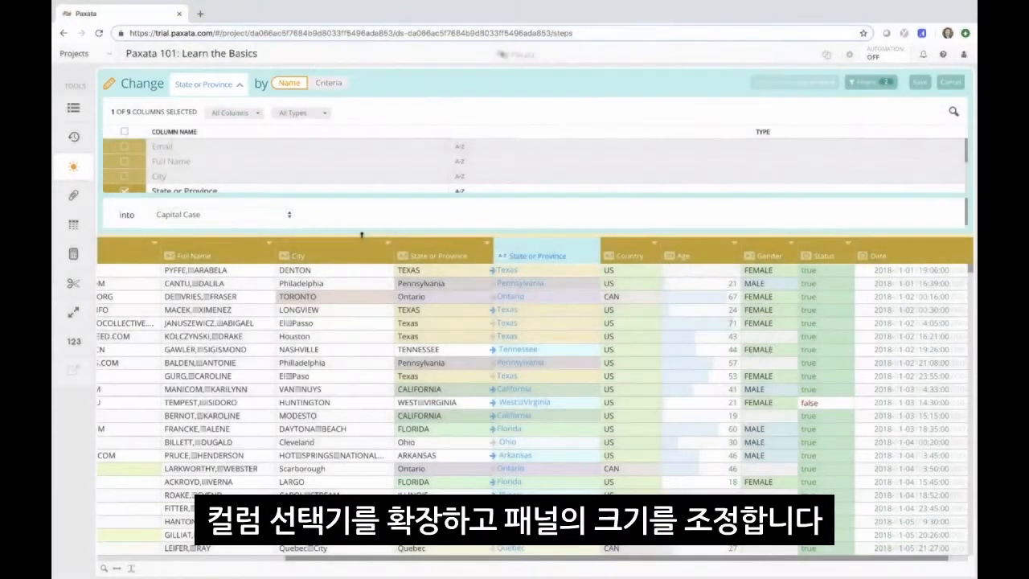
{"action": "left_click_drag", "start_coordinate": [362, 235], "coordinate": [376, 344]}
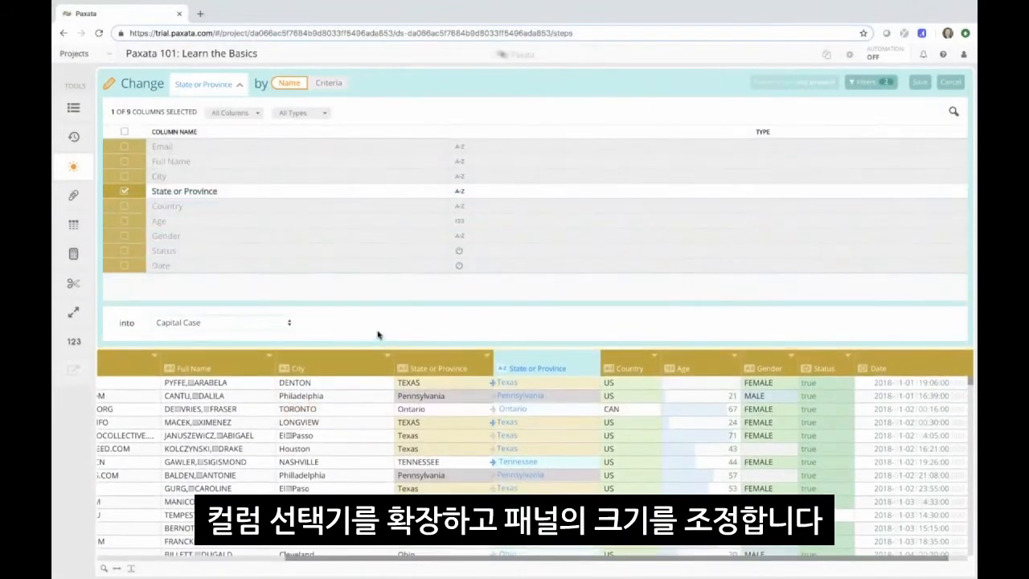
- Examine the criteria-based column selection by data type and name match, and return to selection by name
{"action": "left_click", "coordinate": [327, 87]}
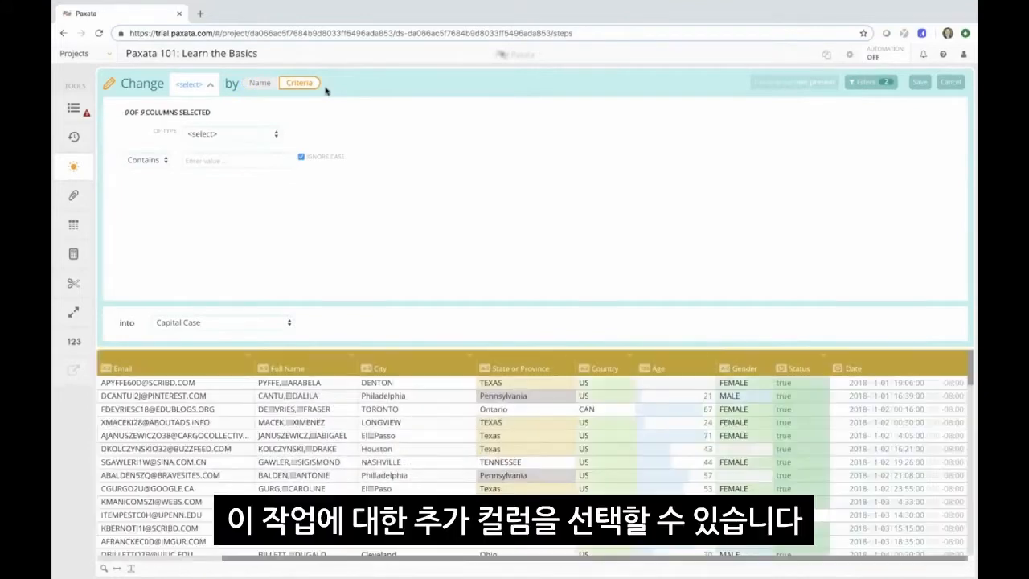
{"action": "left_click", "coordinate": [259, 135]}
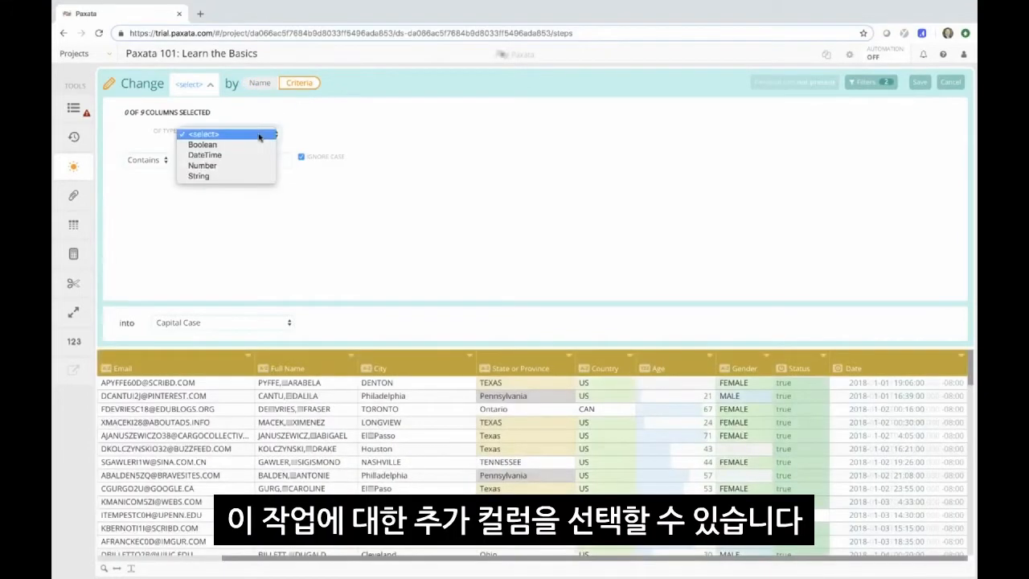
{"action": "left_click", "coordinate": [260, 137]}
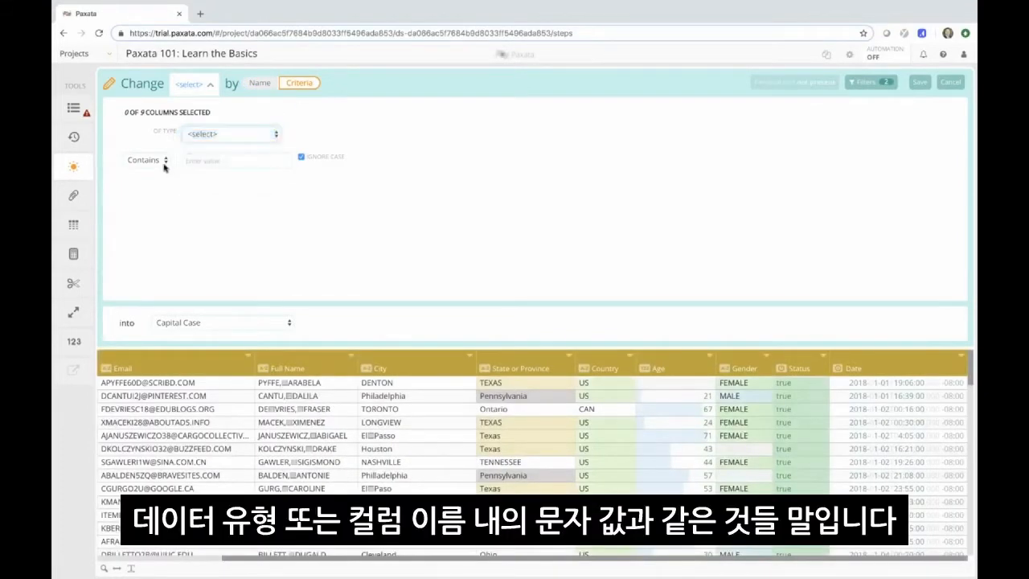
{"action": "left_click", "coordinate": [165, 164]}
{"action": "left_click", "coordinate": [164, 164]}
{"action": "left_click", "coordinate": [257, 85]}
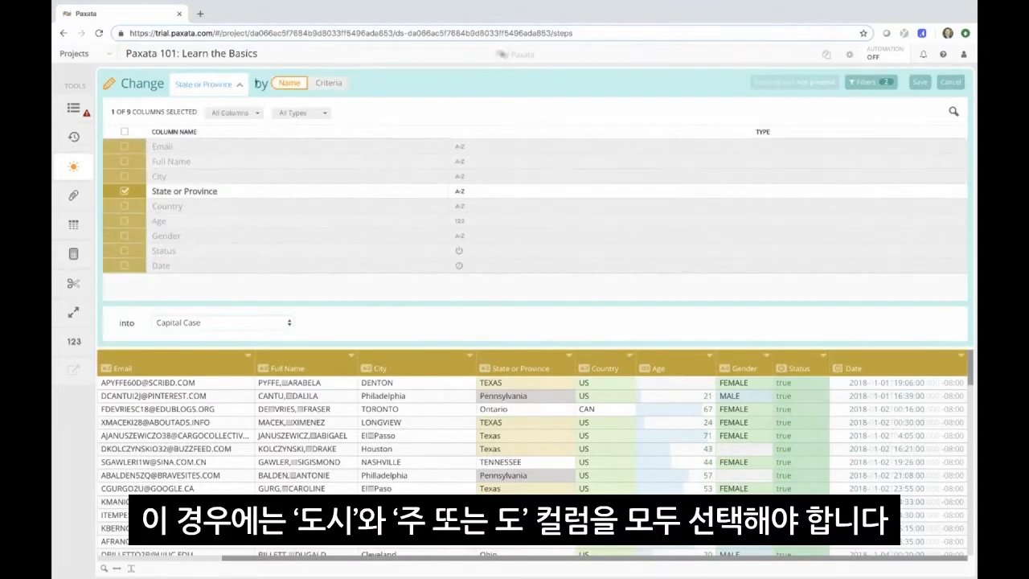
- Add the City column to the change and review the conversion options, keeping Capital Case
{"action": "left_click", "coordinate": [124, 176]}
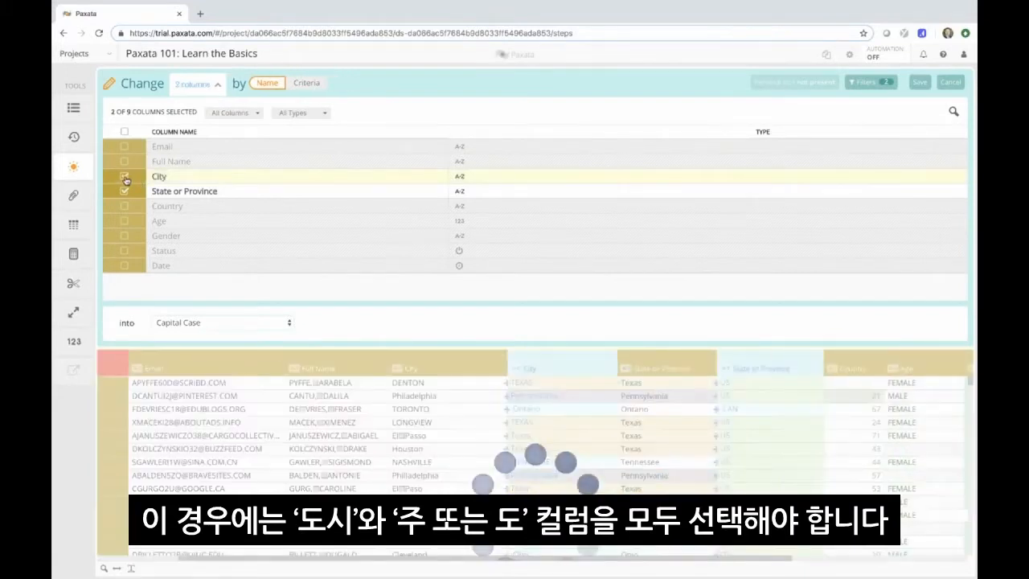
{"action": "left_click", "coordinate": [213, 325]}
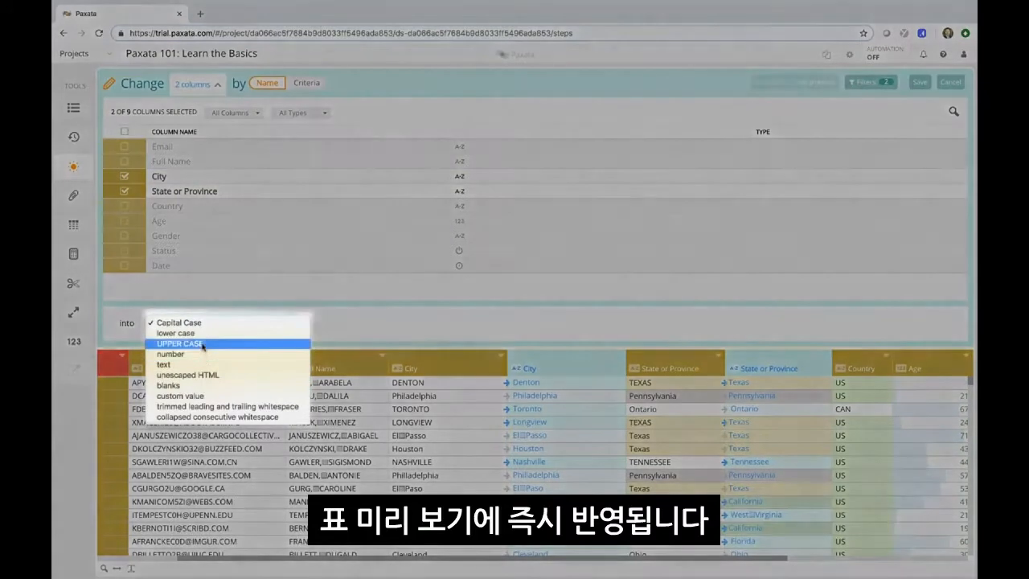
{"action": "left_click", "coordinate": [202, 344]}
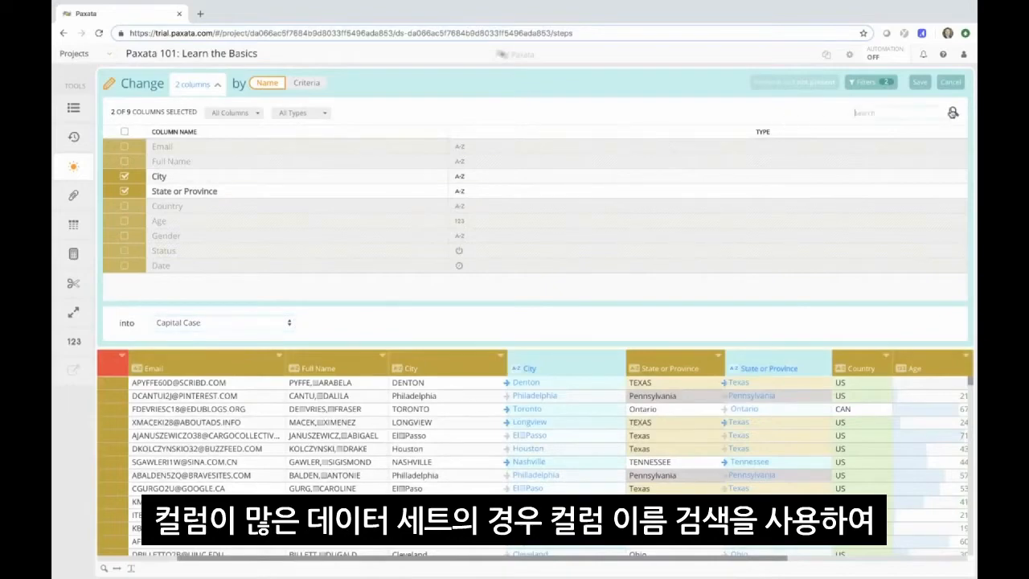
- Check the column name search and the filters attached to the Capital Case change
{"action": "left_click", "coordinate": [951, 111]}
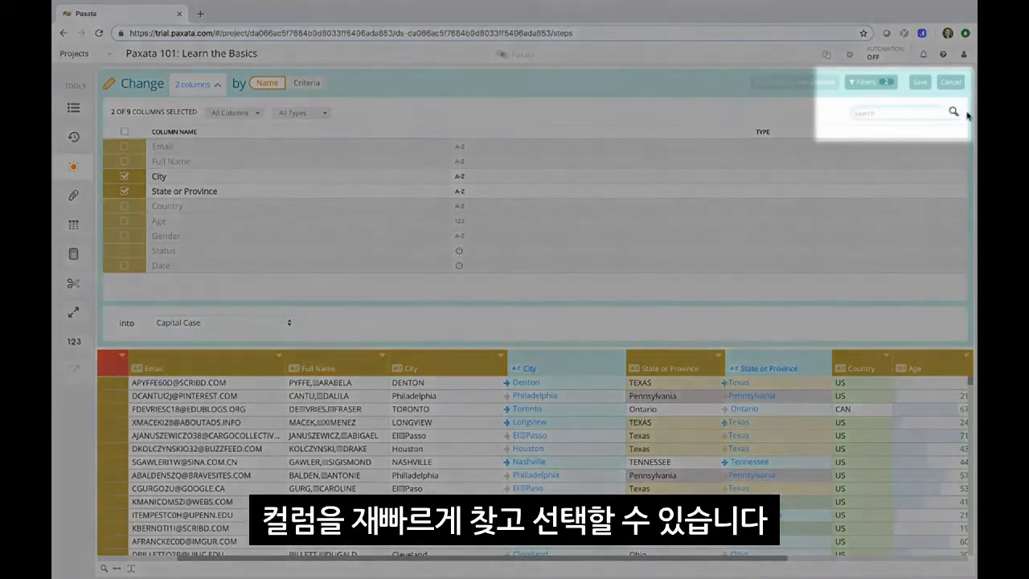
{"action": "left_click", "coordinate": [967, 113]}
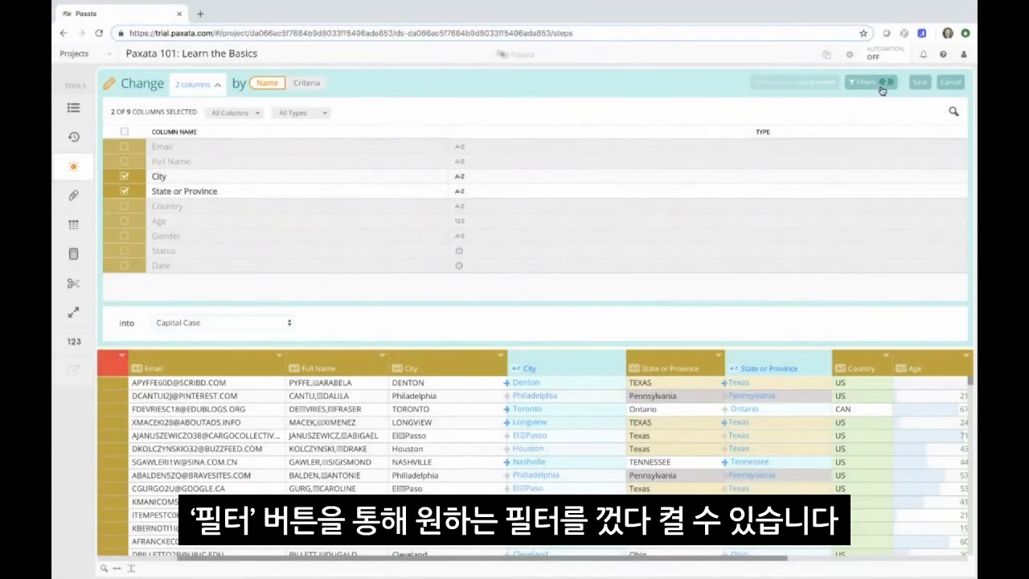
{"action": "left_click", "coordinate": [882, 83]}
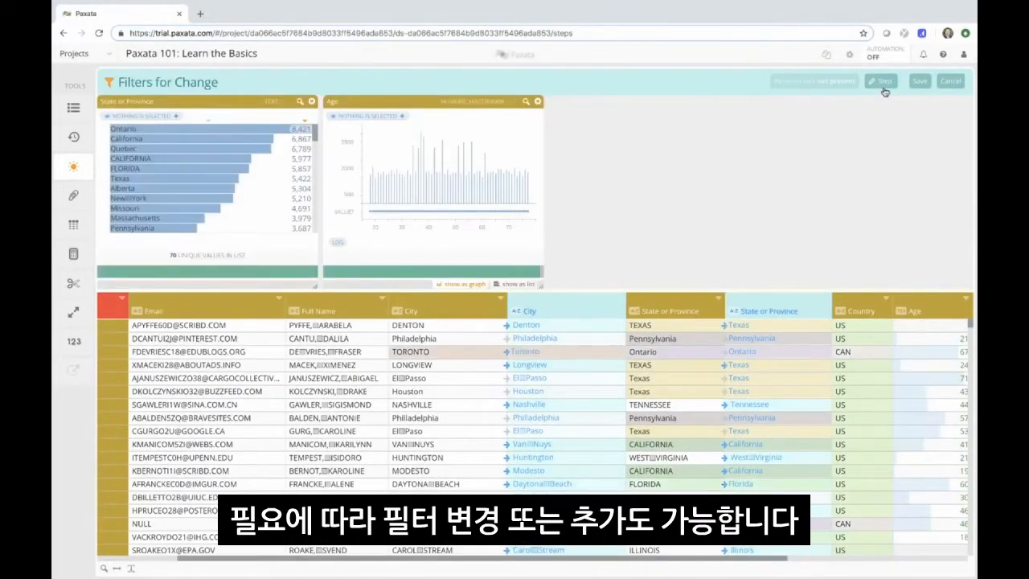
{"action": "left_click", "coordinate": [883, 82]}
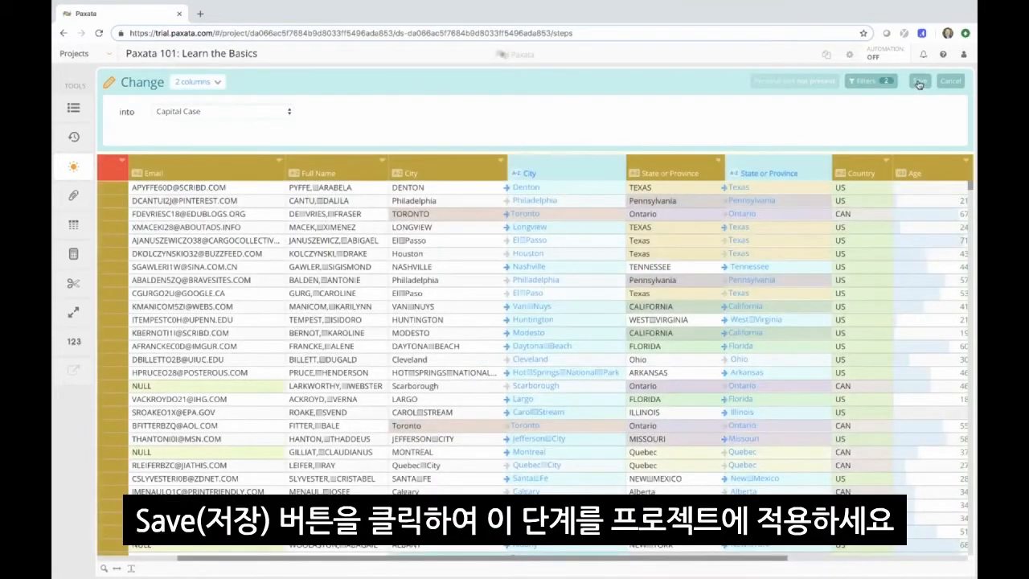
- Save the Capital Case change for City and State or Province, and remove the State or Province filter
{"action": "left_click", "coordinate": [918, 82]}
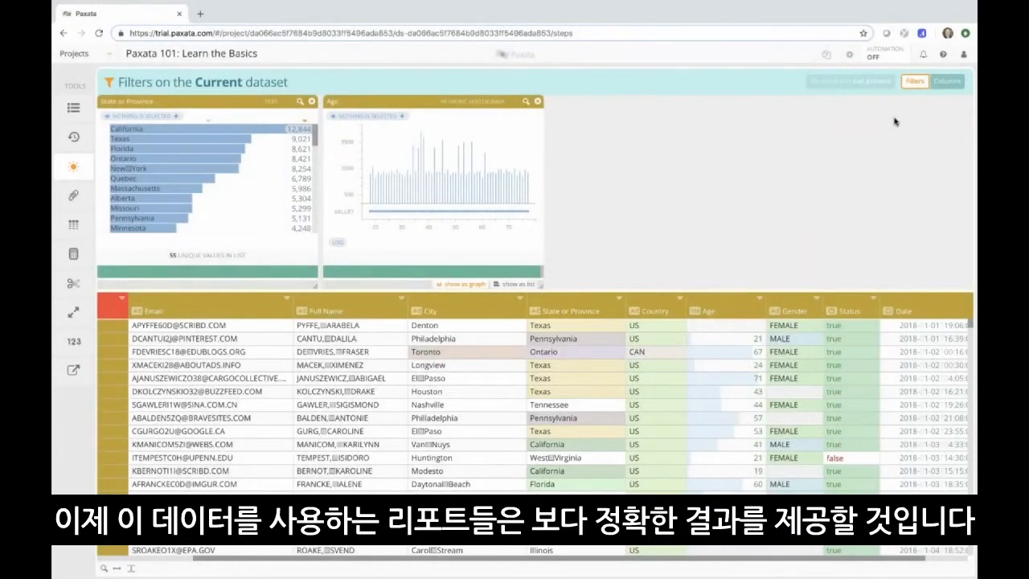
{"action": "left_click", "coordinate": [311, 102]}
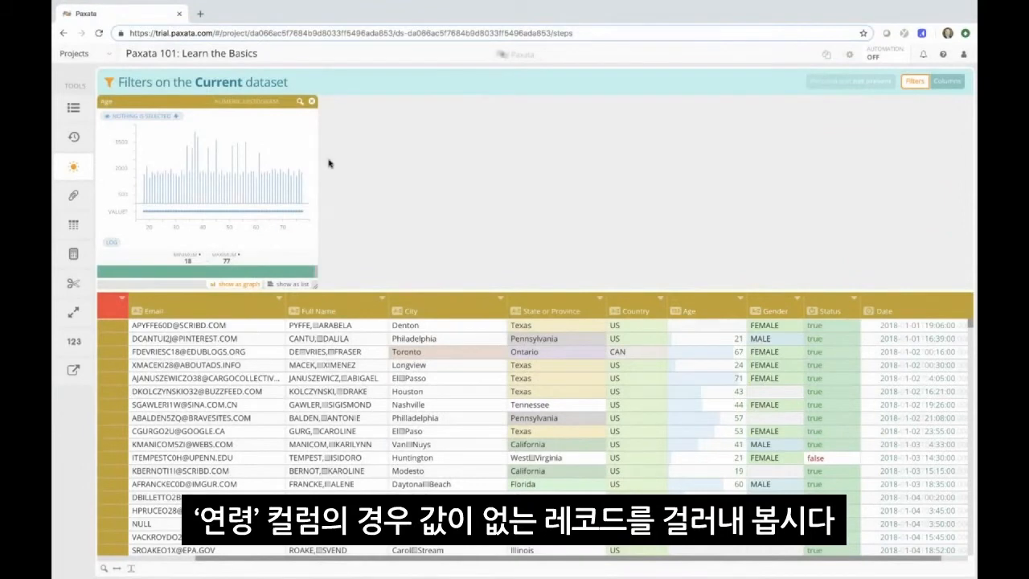
- Show the Age filter as a list and select its blank value to isolate records without an age
{"action": "mouse_move", "coordinate": [281, 272]}
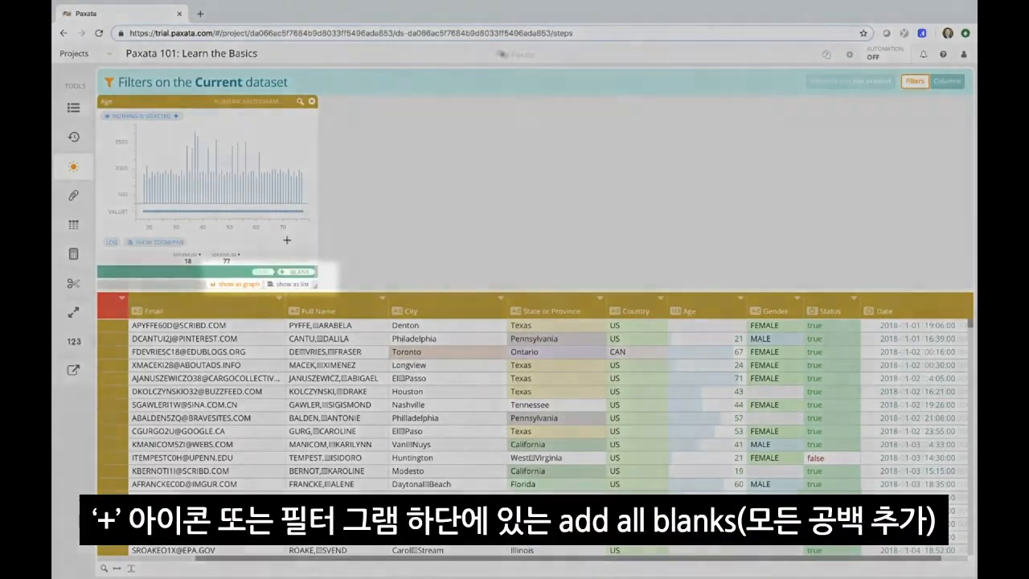
{"action": "left_click", "coordinate": [281, 286]}
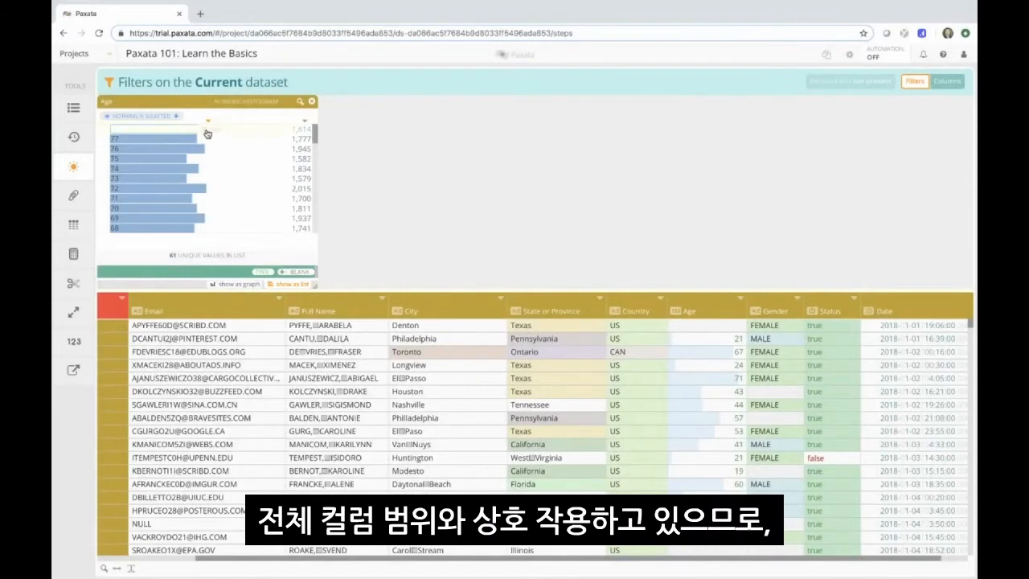
{"action": "left_click", "coordinate": [206, 133]}
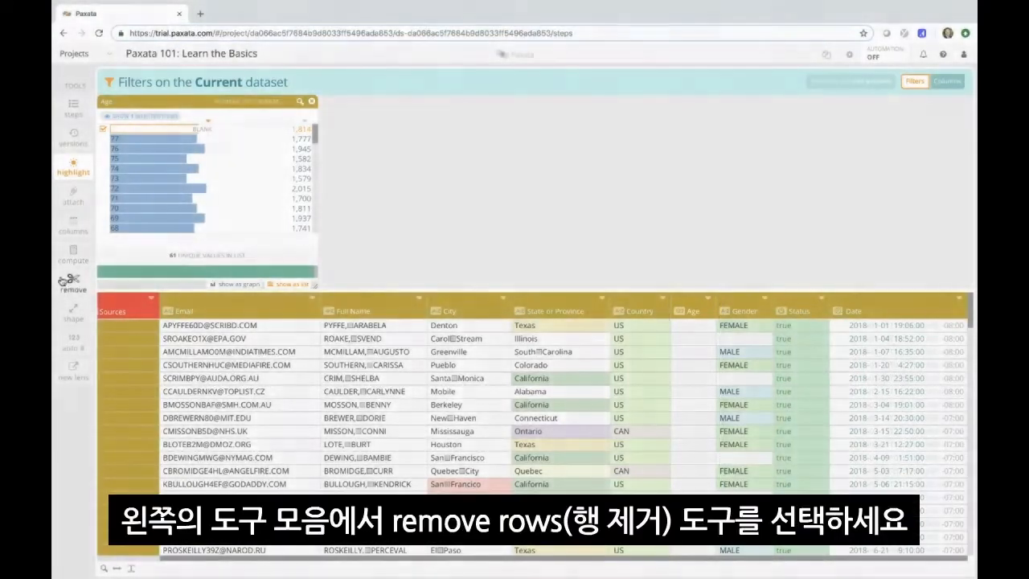
- Remove the rows with a blank Age, save the step, and clear the Age filter selection
{"action": "left_click", "coordinate": [69, 280]}
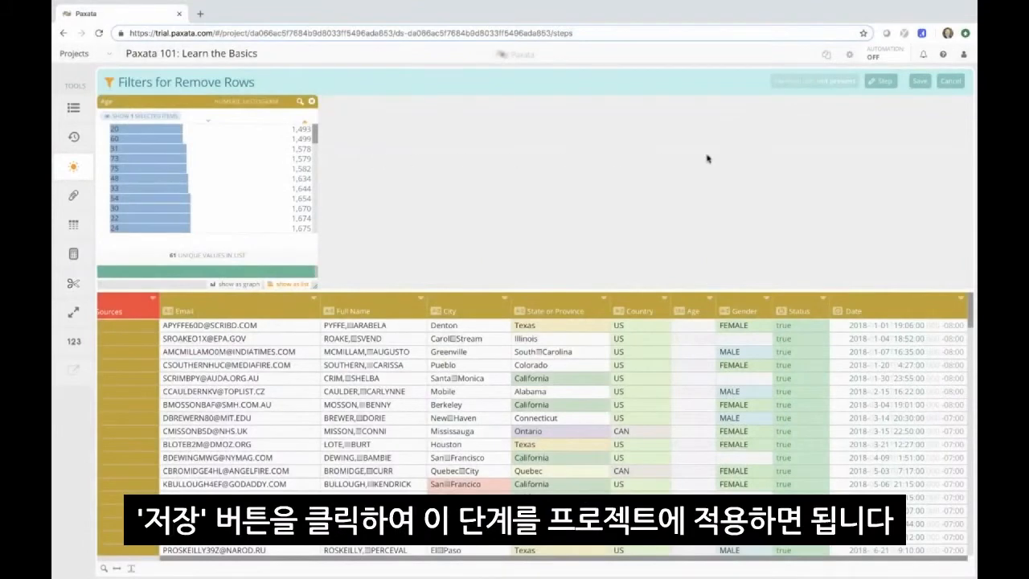
{"action": "left_click", "coordinate": [919, 81]}
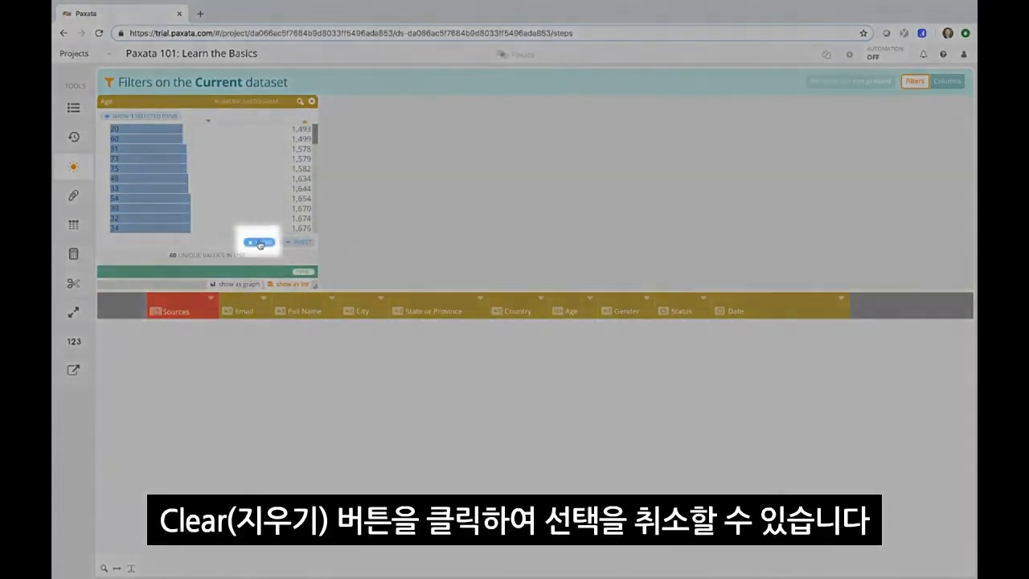
{"action": "left_click", "coordinate": [260, 244]}
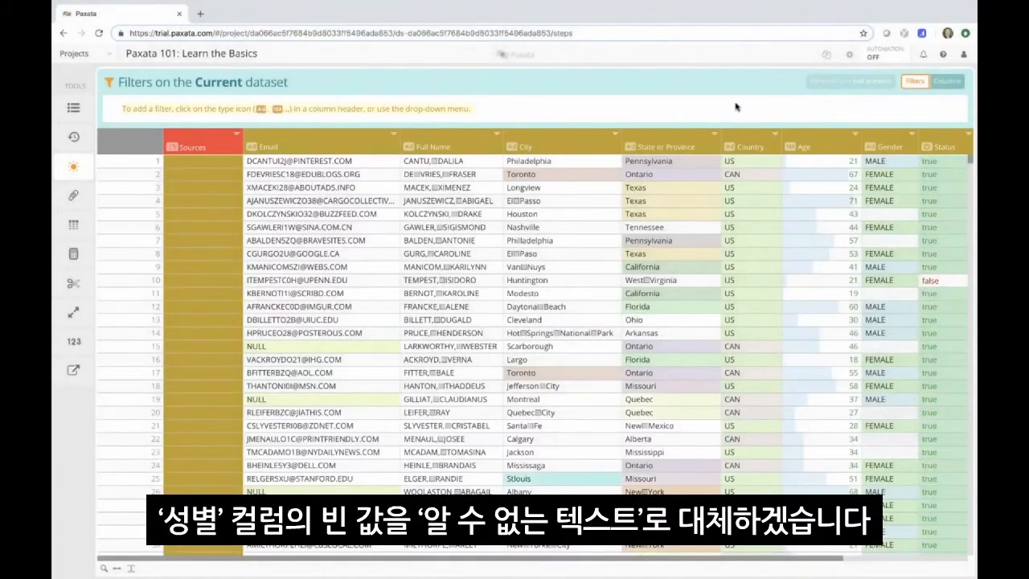
- Start a find and replace on the blank Gender values, keeping the Contains search and replacement of the match
{"action": "left_click", "coordinate": [911, 134]}
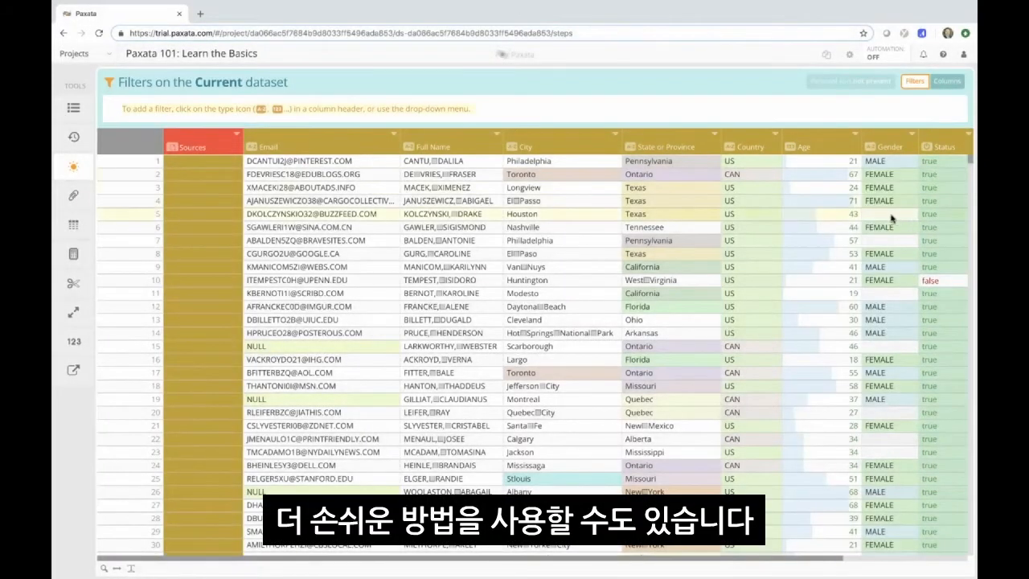
{"action": "double_click", "coordinate": [890, 216]}
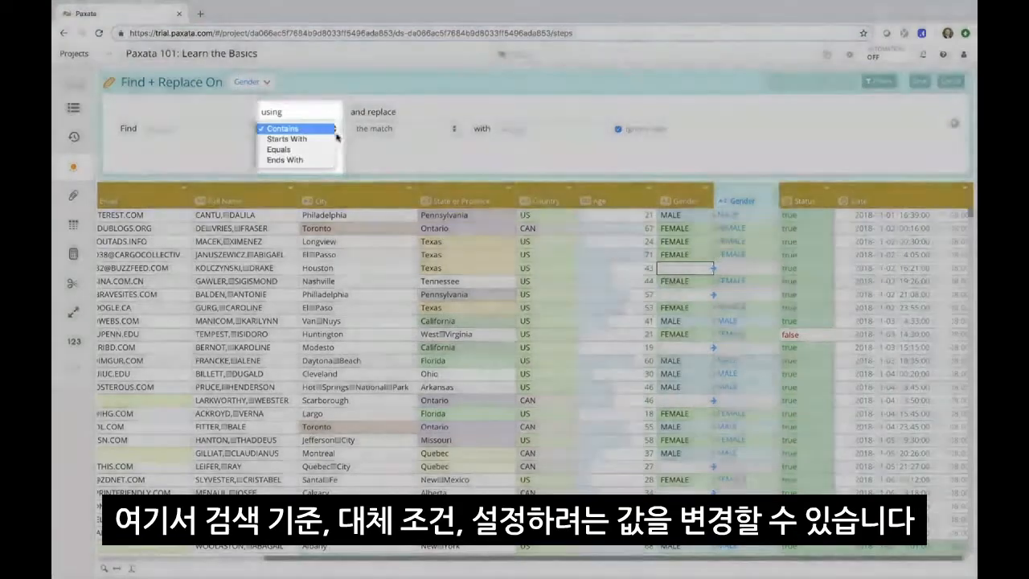
{"action": "left_click", "coordinate": [420, 130]}
{"action": "left_click", "coordinate": [426, 131]}
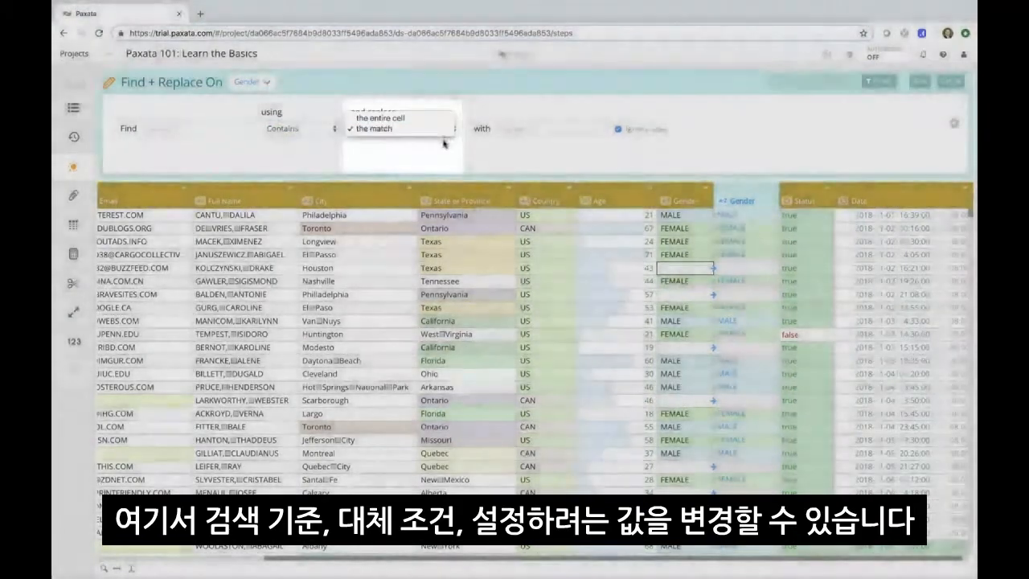
{"action": "left_click", "coordinate": [444, 144]}
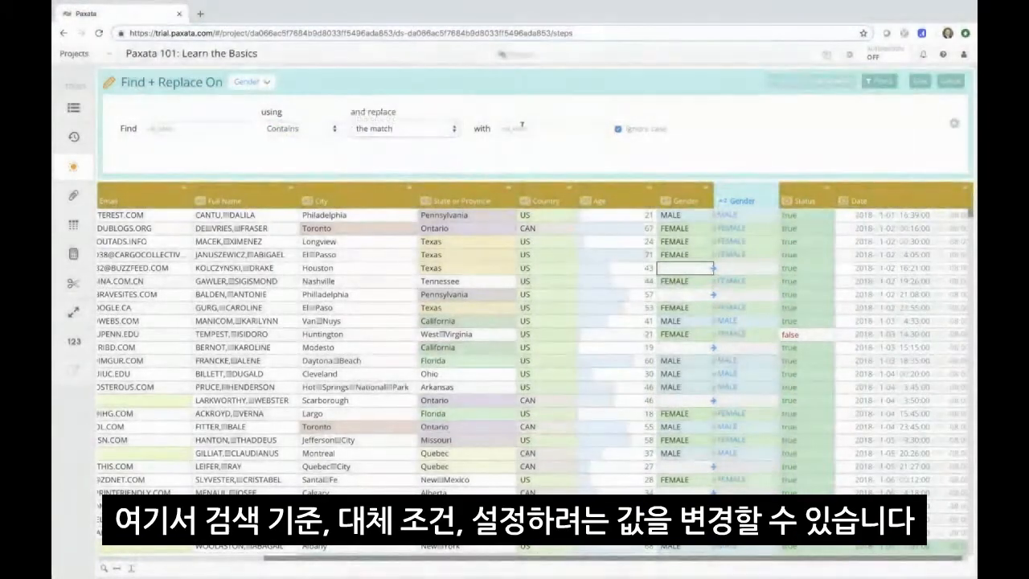
- Set the replacement for blank Gender values to "Unknown" and save the find and replace step
{"action": "left_click", "coordinate": [520, 125]}
{"action": "key", "text": "BackSpace"}
{"action": "key", "text": "BackSpace"}
{"action": "key", "text": "BackSpace"}
{"action": "key", "text": "BackSpace"}
{"action": "type", "text": "known"}
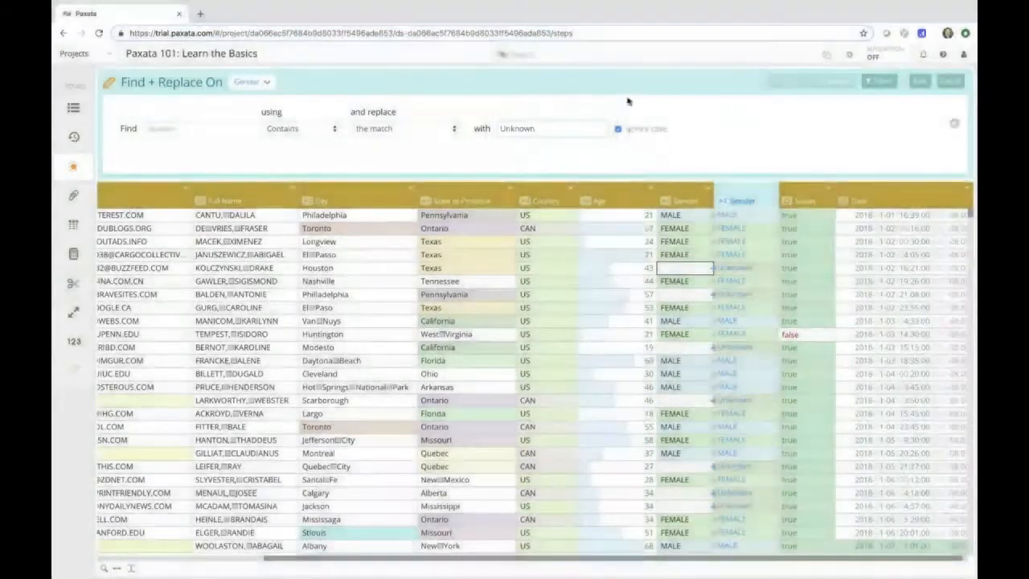
{"action": "left_click", "coordinate": [920, 82]}
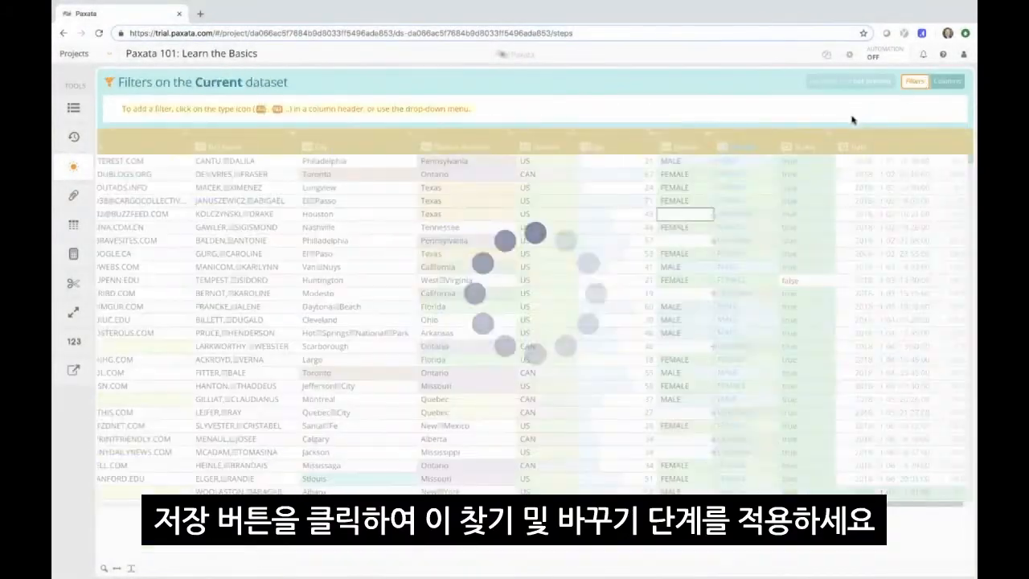